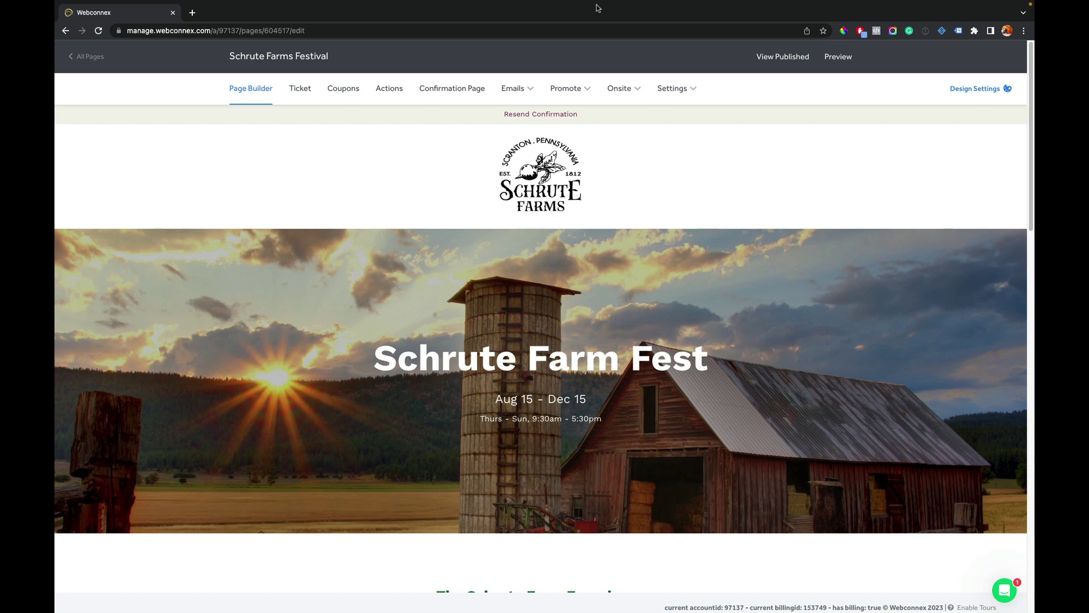
# View the published festival page and browse its ticket calendar forward to January 2024
pyautogui.click(767, 63)
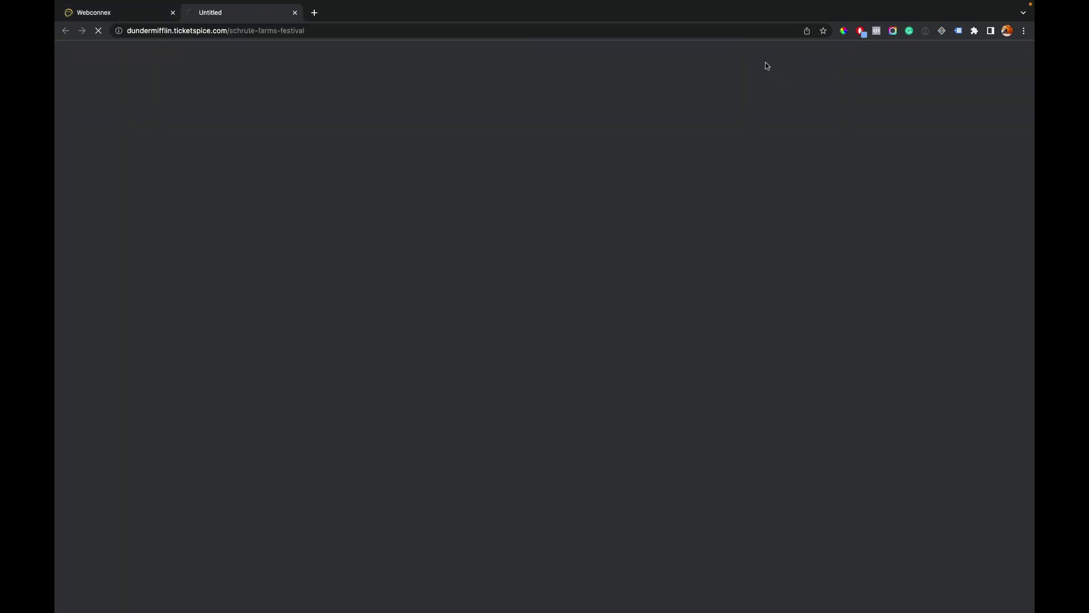
pyautogui.scroll(-5, 645, 289)
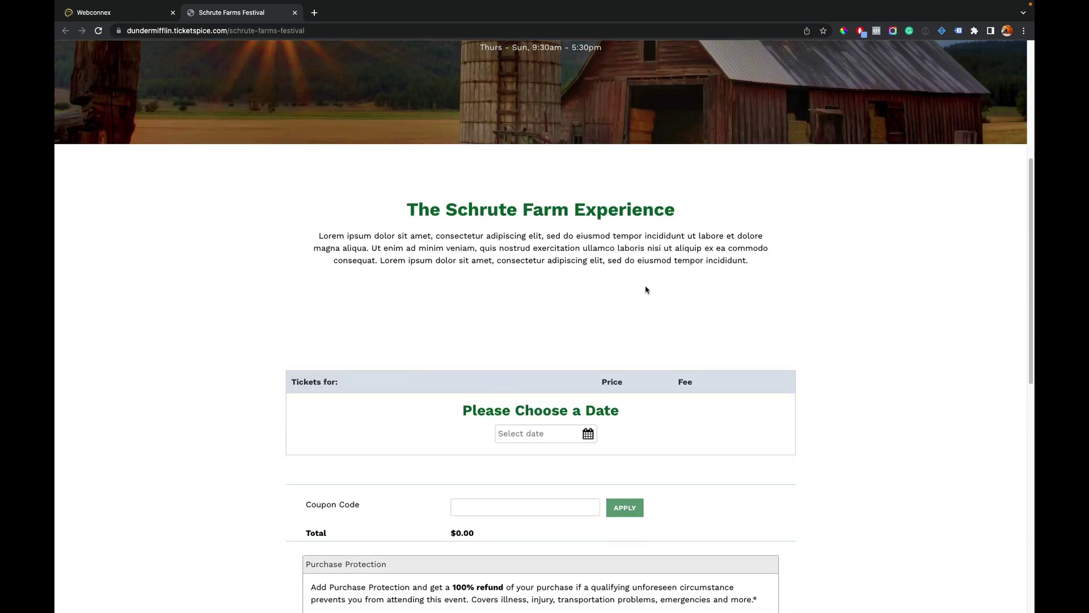
pyautogui.click(556, 438)
pyautogui.scroll(-1, 551, 437)
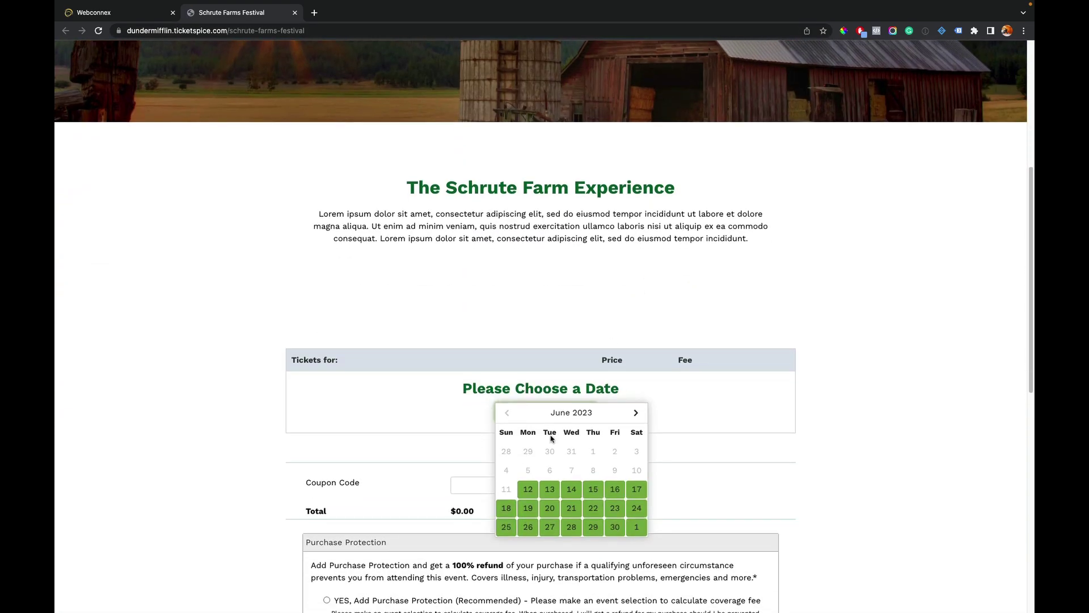
pyautogui.scroll(-1, 551, 438)
pyautogui.click(636, 380)
pyautogui.click(636, 381)
pyautogui.click(636, 380)
pyautogui.click(636, 380)
pyautogui.click(636, 380)
pyautogui.click(636, 381)
pyautogui.click(636, 381)
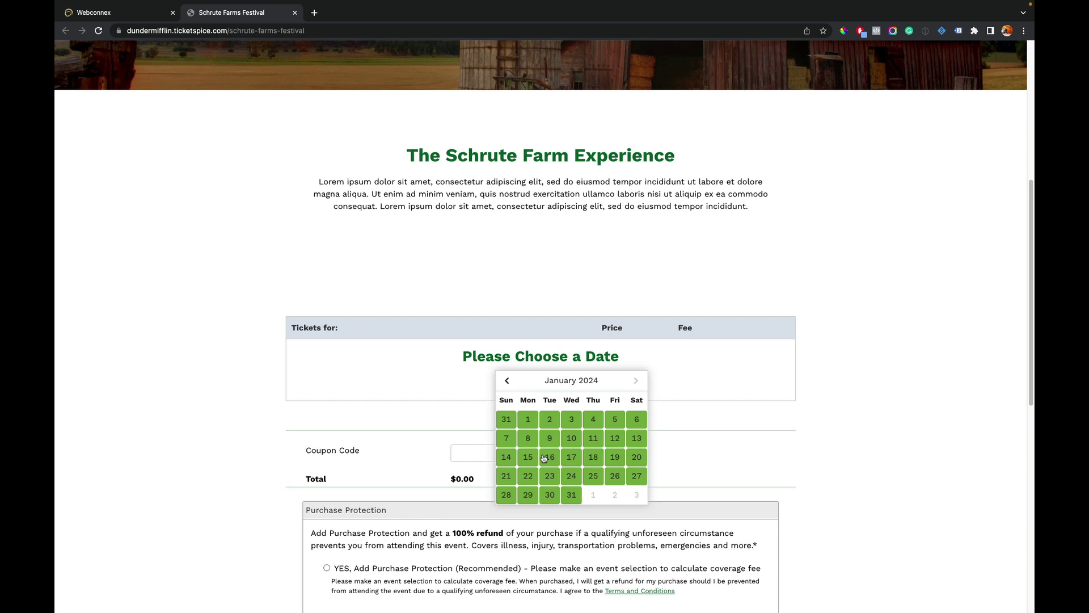
# Pick June 12 2023, review its evening time slots, then close the live page
pyautogui.click(465, 394)
pyautogui.click(502, 384)
pyautogui.click(508, 381)
pyautogui.click(507, 381)
pyautogui.click(508, 381)
pyautogui.click(507, 381)
pyautogui.click(507, 382)
pyautogui.click(508, 381)
pyautogui.click(507, 381)
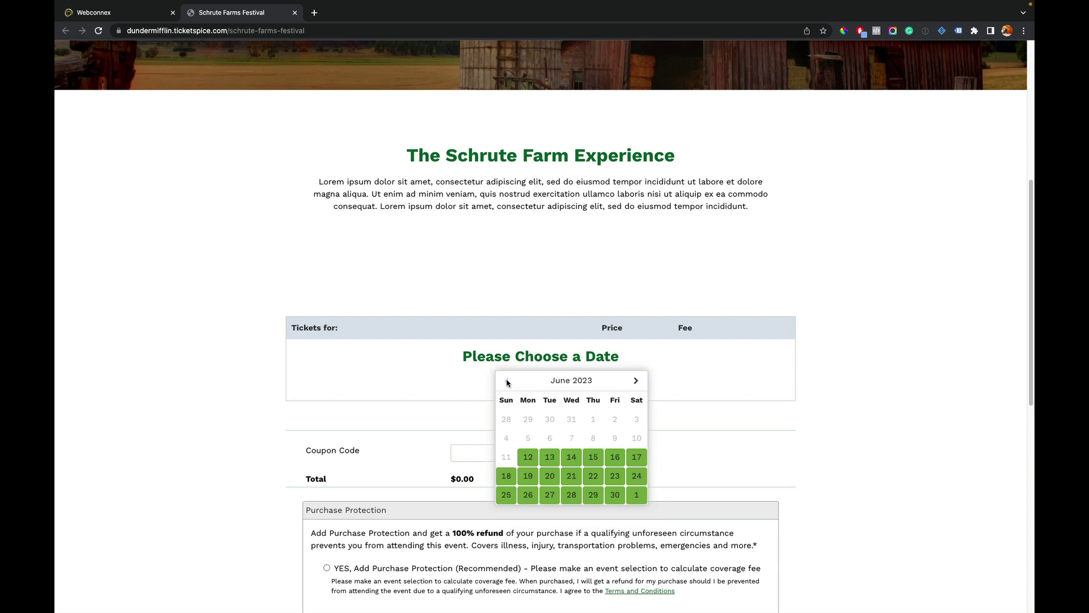
pyautogui.click(529, 456)
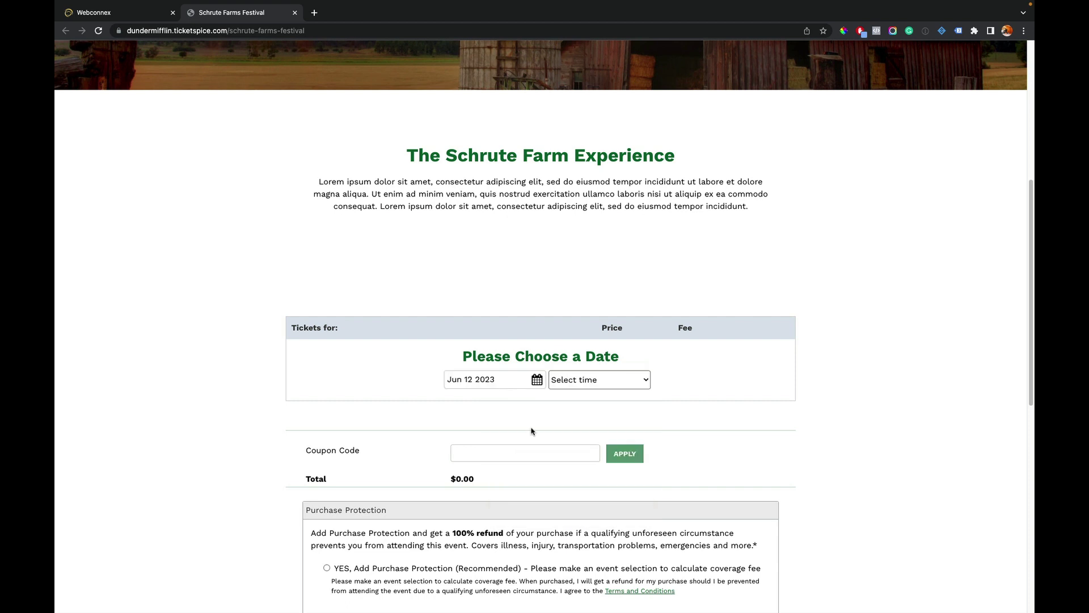
pyautogui.click(569, 388)
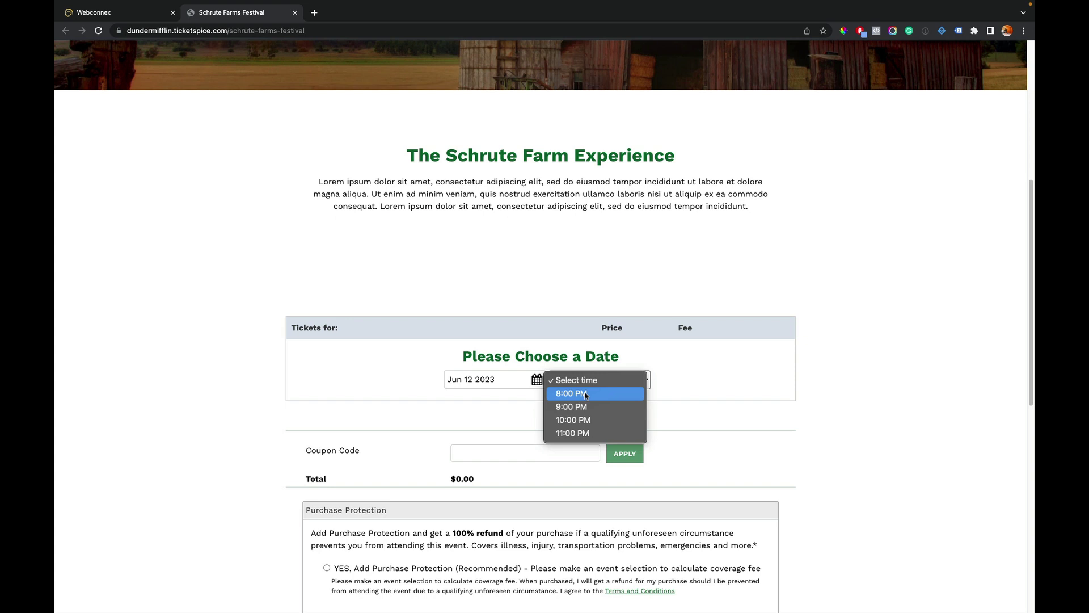
pyautogui.click(575, 294)
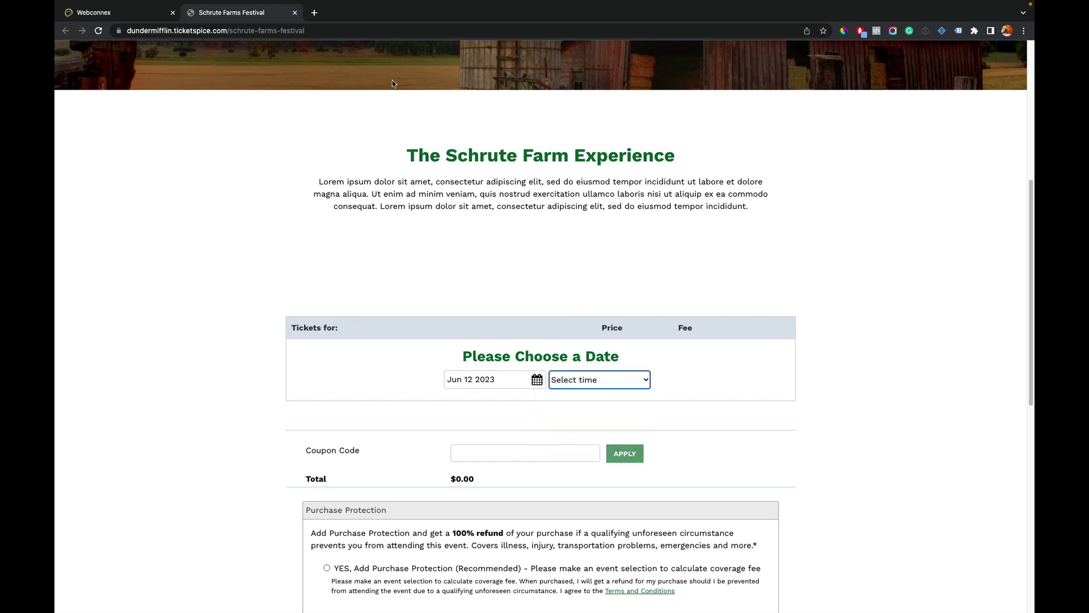
pyautogui.click(295, 13)
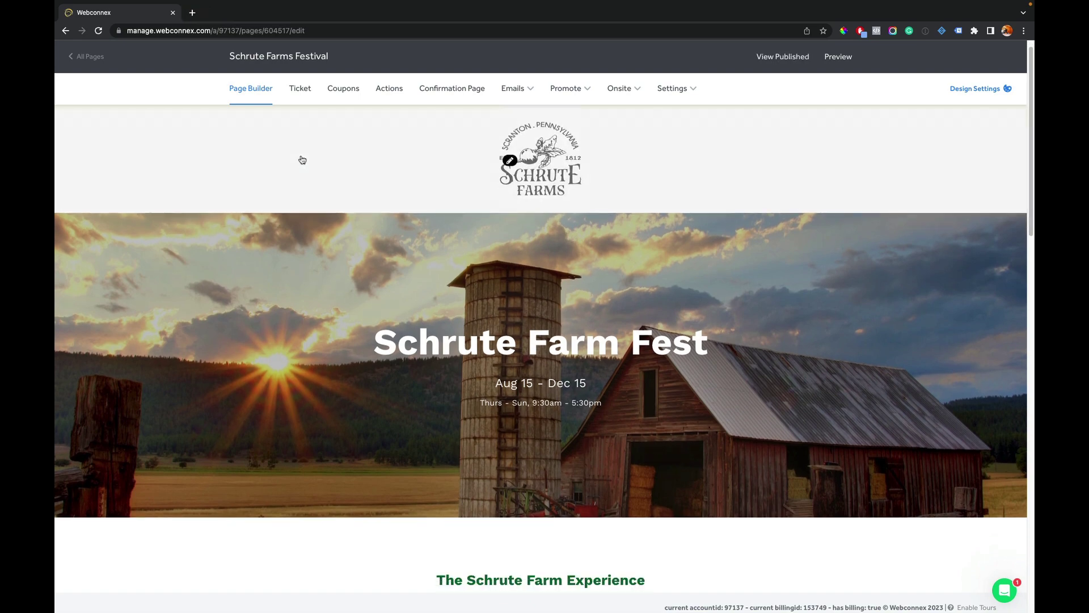
# Set the ticket Calendar Sales Window to 14 days and publish the festival page
pyautogui.scroll(-6, 303, 160)
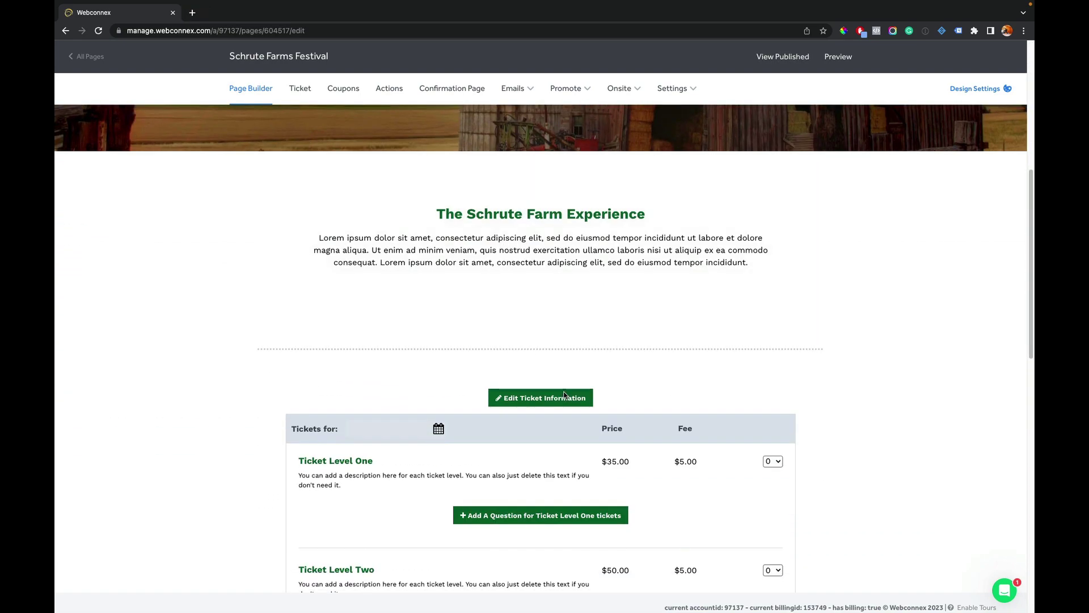
pyautogui.click(564, 397)
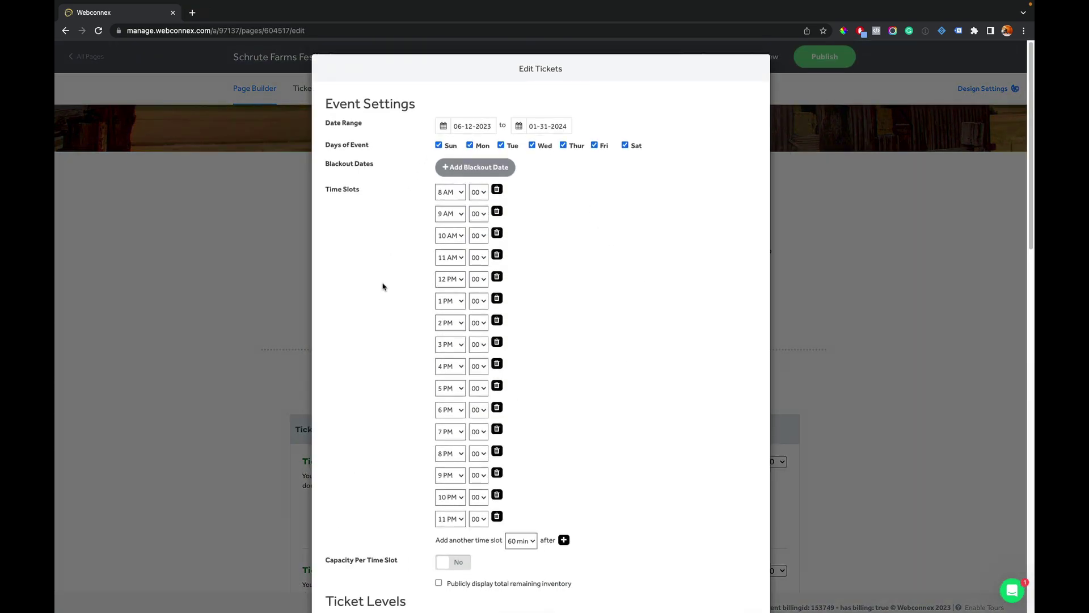
pyautogui.scroll(-14, 636, 376)
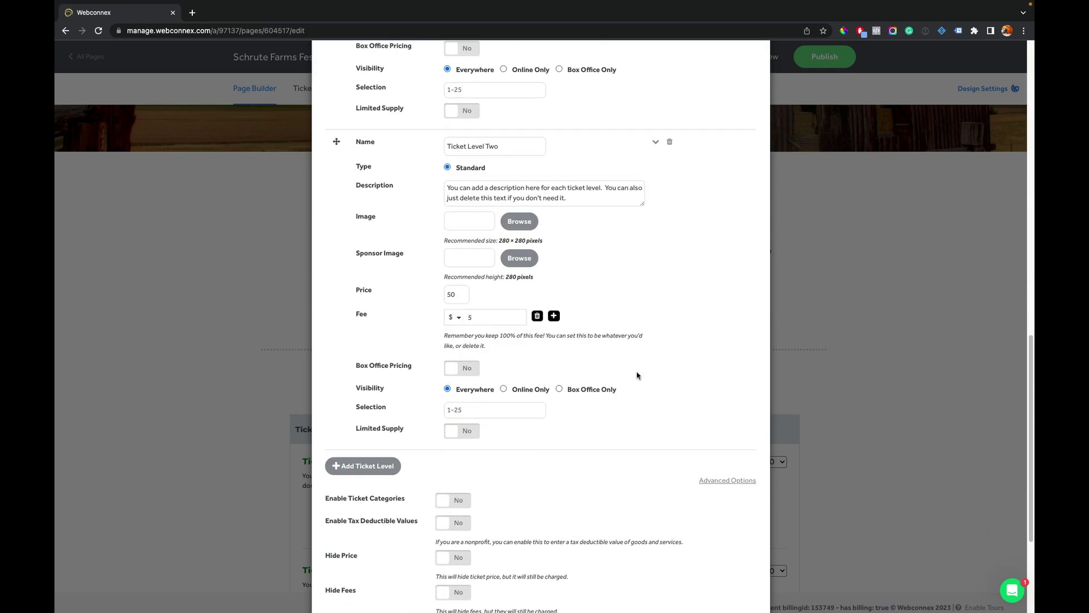
pyautogui.scroll(-3, 636, 375)
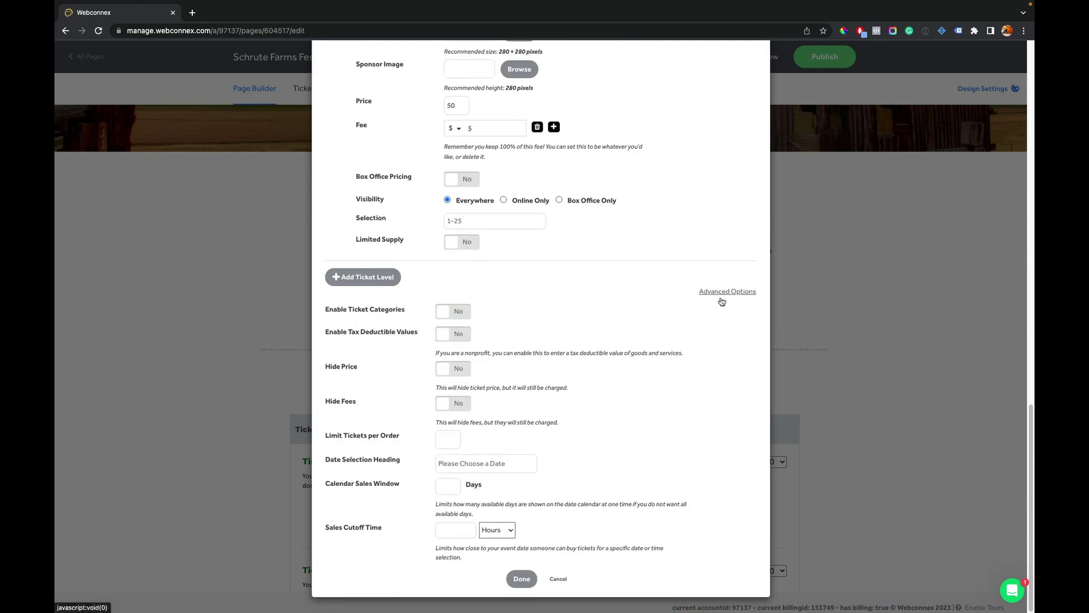
pyautogui.click(449, 490)
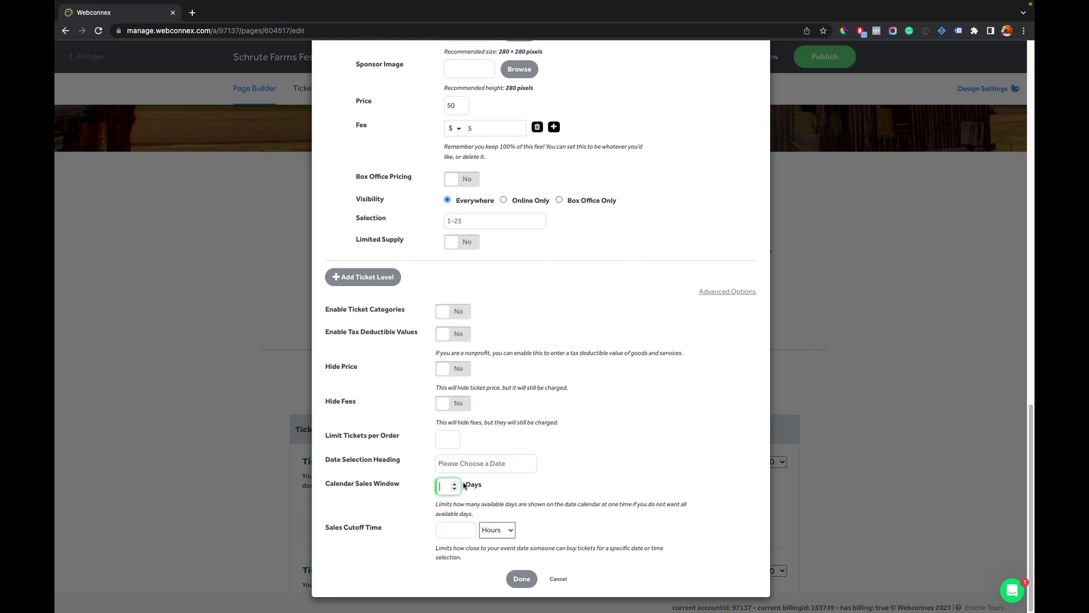
pyautogui.write('14')
pyautogui.click(521, 579)
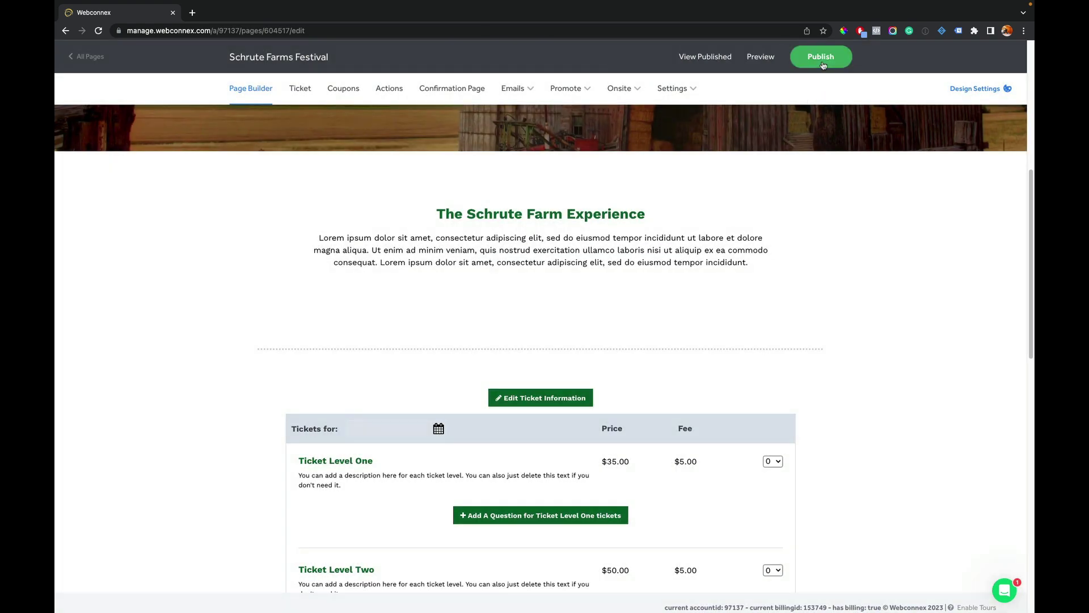
pyautogui.click(822, 62)
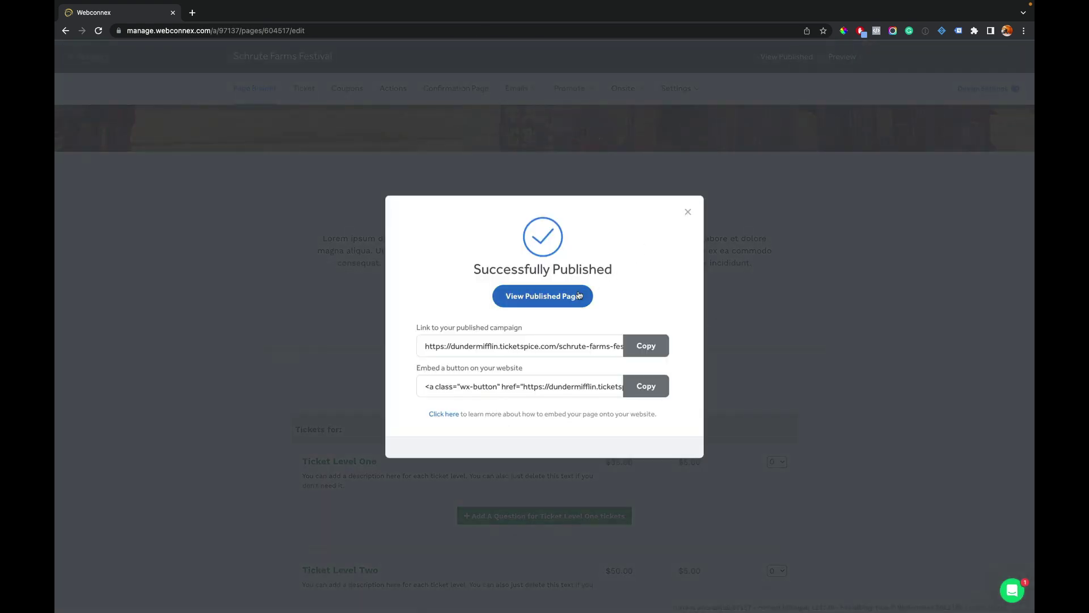
# Check the 14-day date calendar on the newly published page, then close that tab
pyautogui.click(562, 295)
pyautogui.scroll(-6, 582, 283)
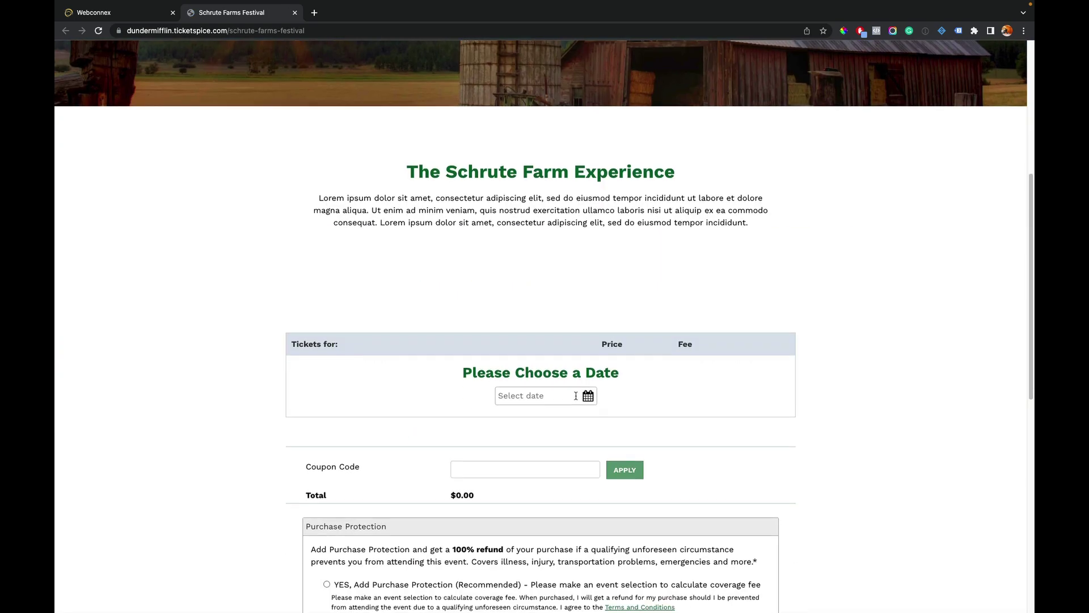
pyautogui.click(539, 394)
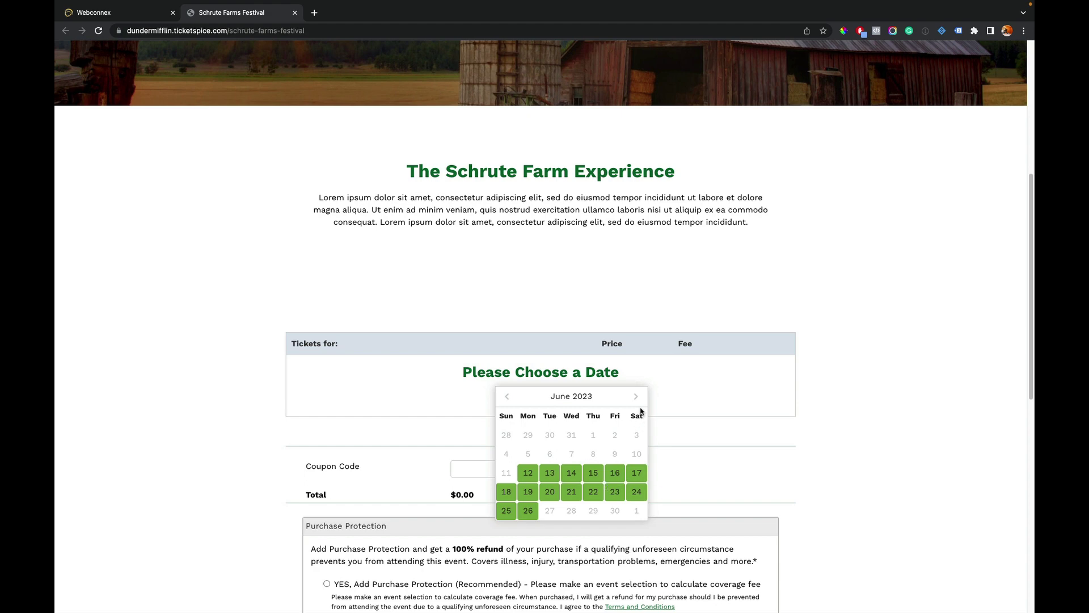
pyautogui.click(512, 255)
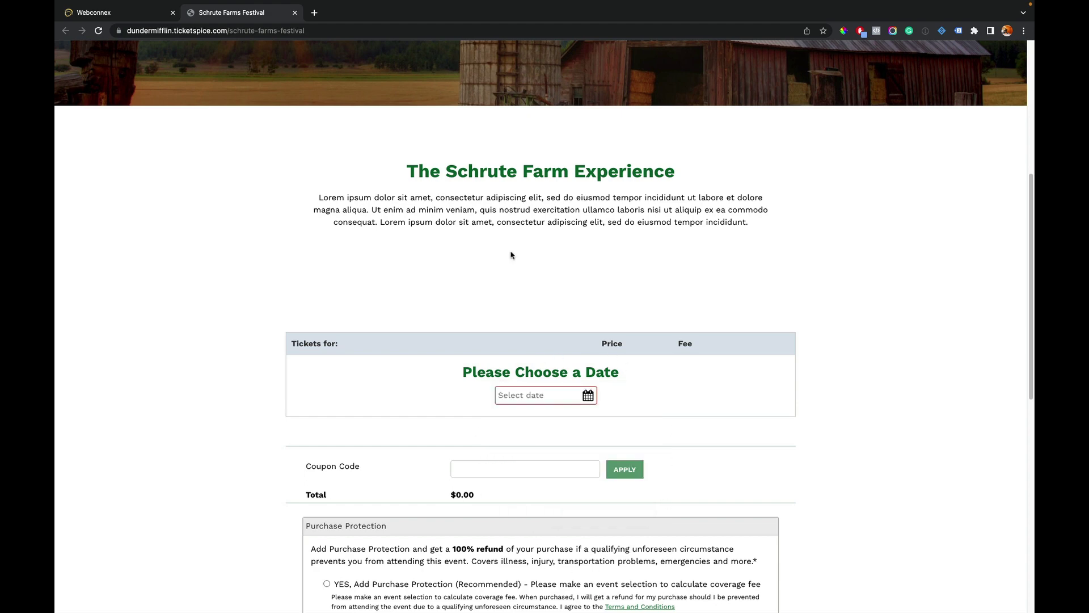
pyautogui.click(294, 13)
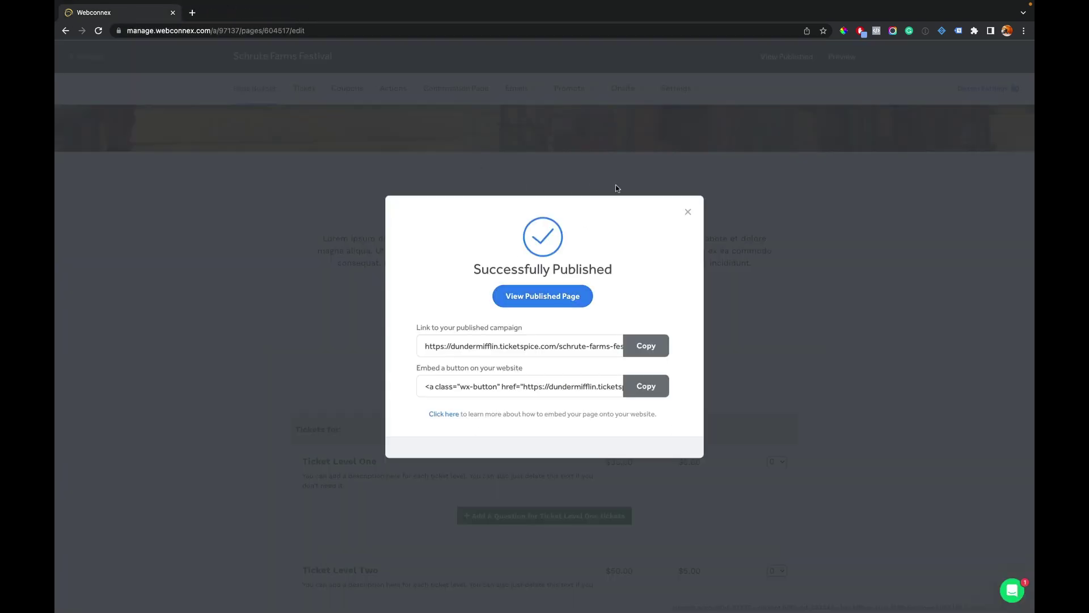
# Give the ticket settings a Sales Cutoff Time of 2 Hours
pyautogui.press('Escape')
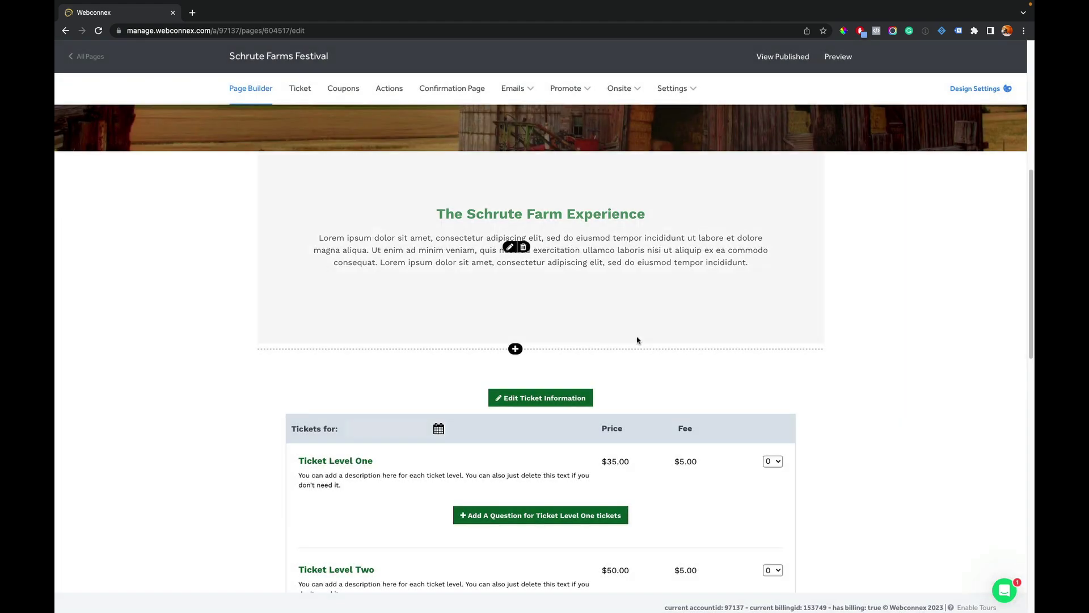
pyautogui.click(565, 401)
pyautogui.scroll(-14, 590, 343)
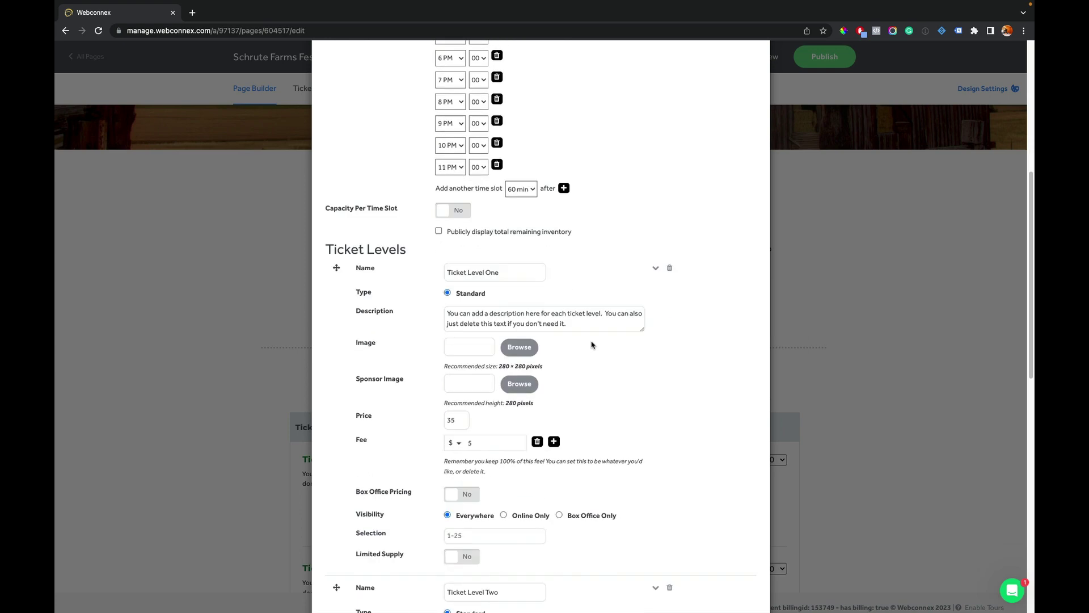
pyautogui.scroll(-3, 591, 345)
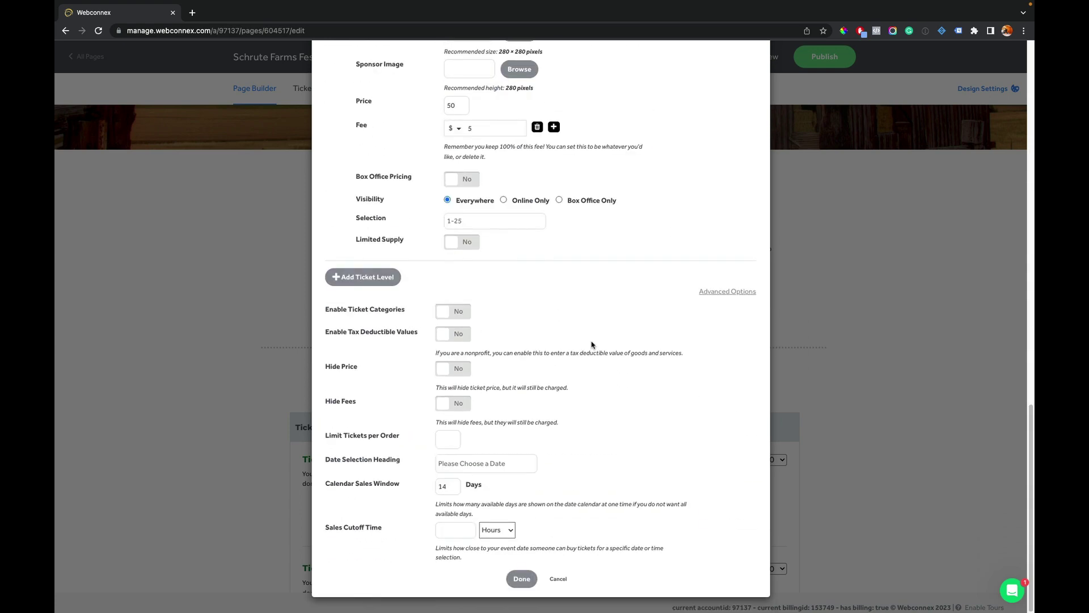
pyautogui.click(459, 529)
pyautogui.click(501, 534)
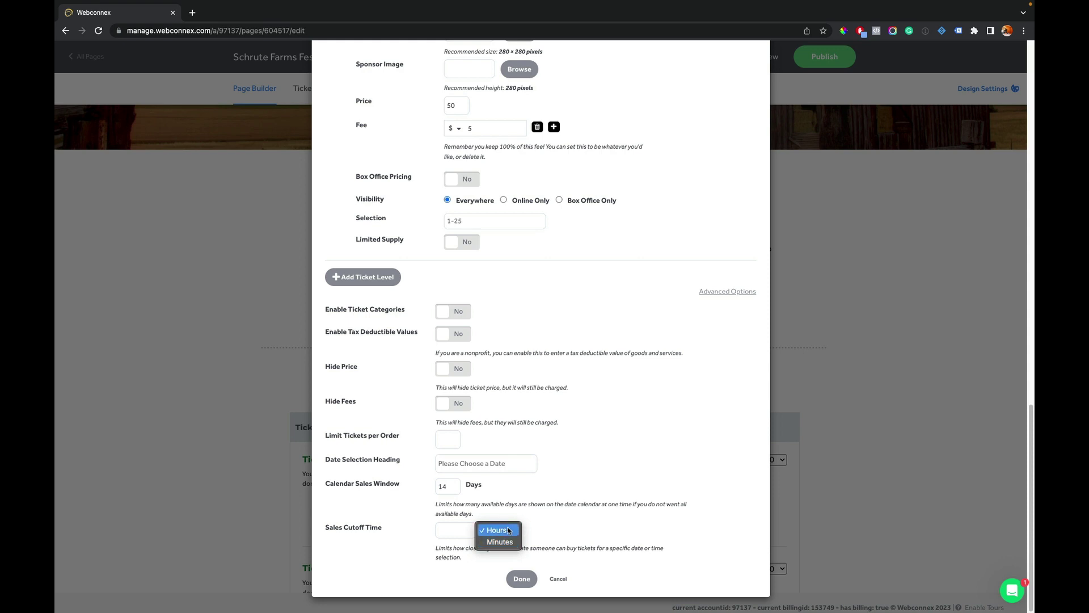
pyautogui.click(453, 532)
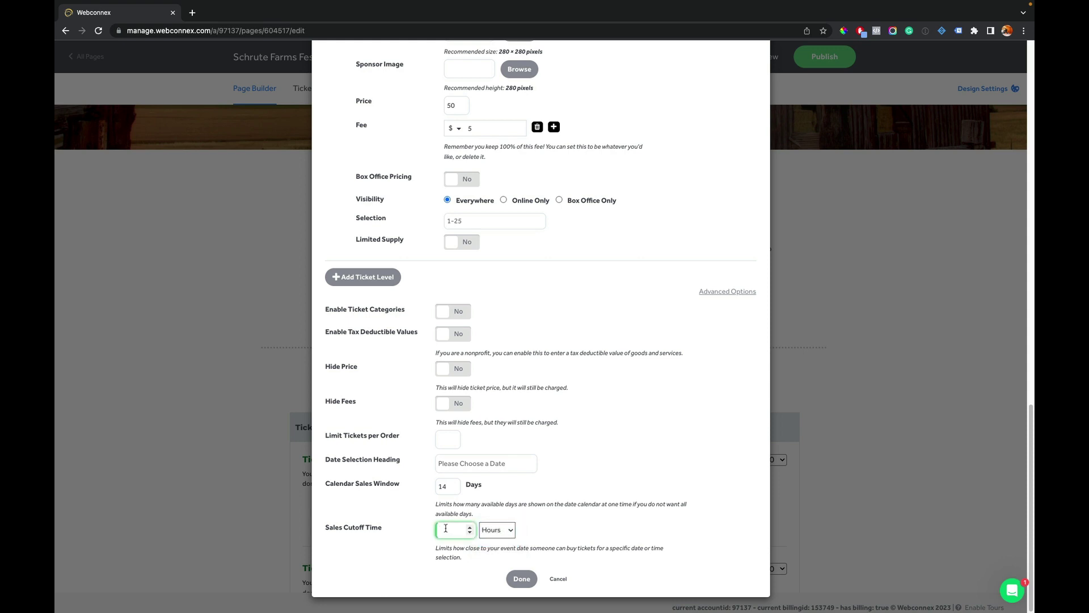
pyautogui.write('2')
pyautogui.click(521, 578)
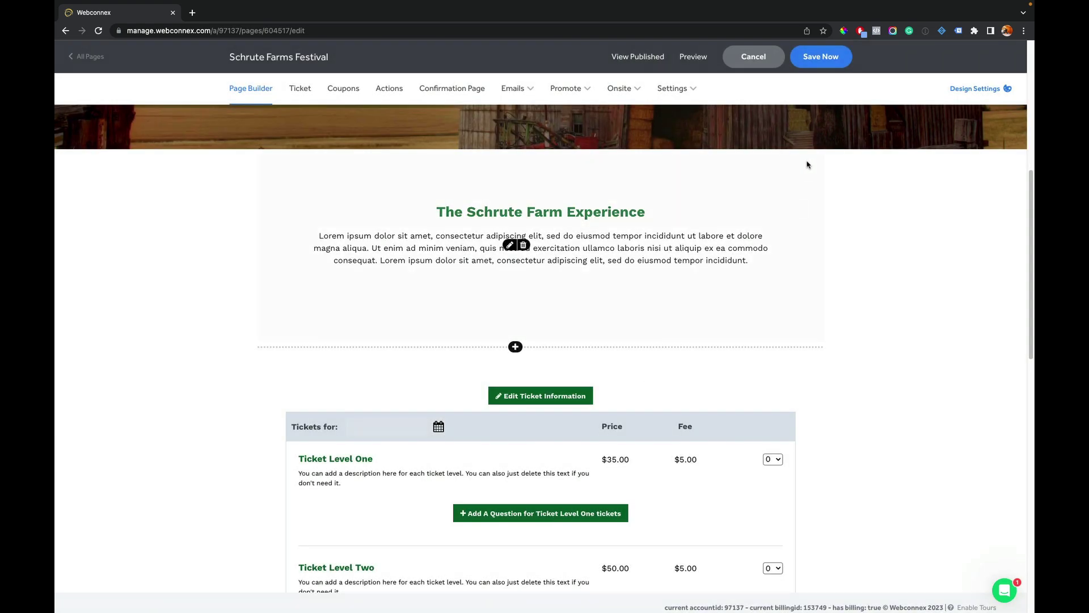
# Save and publish the changes, then check June 12's time slots on the live page
pyautogui.click(817, 59)
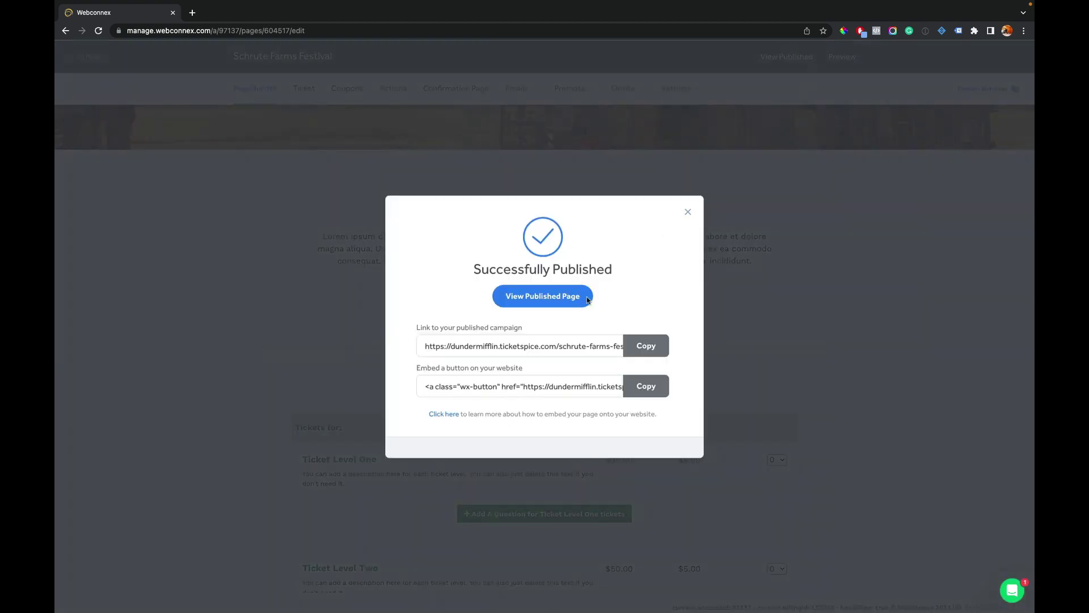
pyautogui.click(570, 295)
pyautogui.scroll(-5, 496, 334)
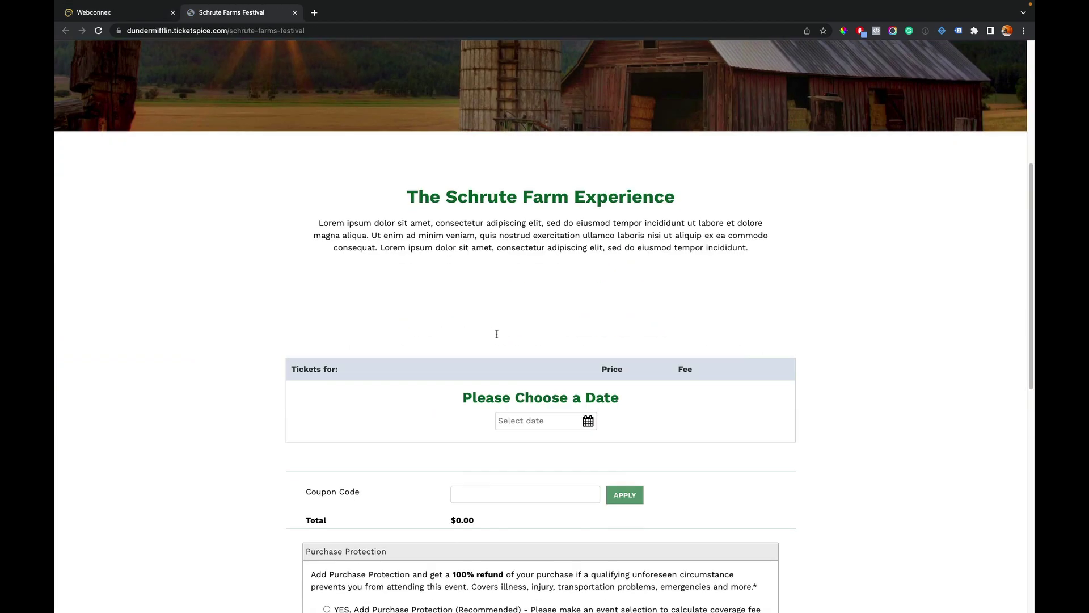
pyautogui.click(530, 420)
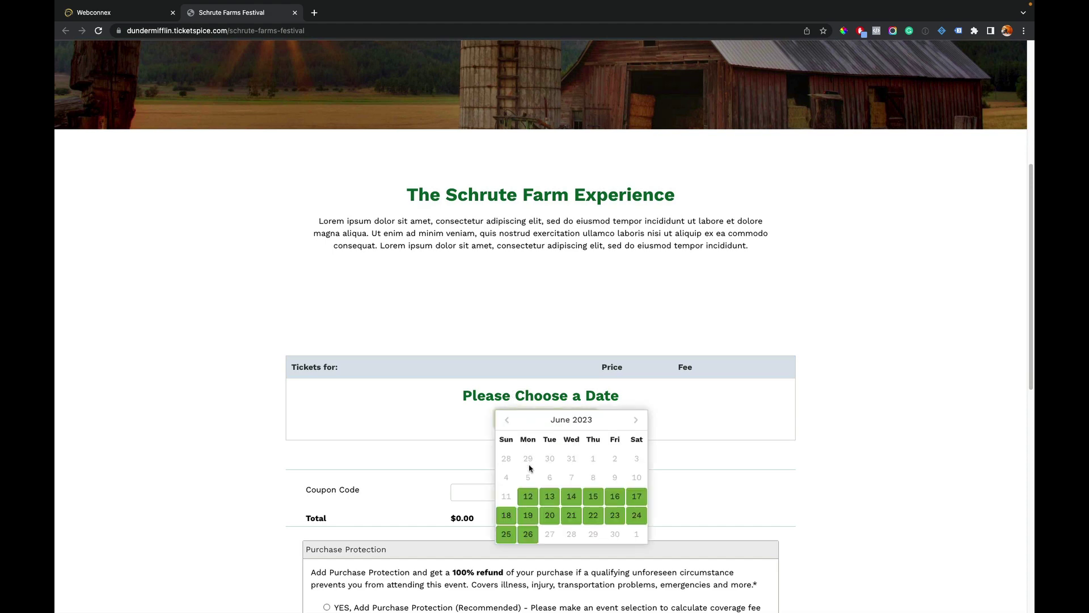
pyautogui.click(528, 497)
pyautogui.click(564, 421)
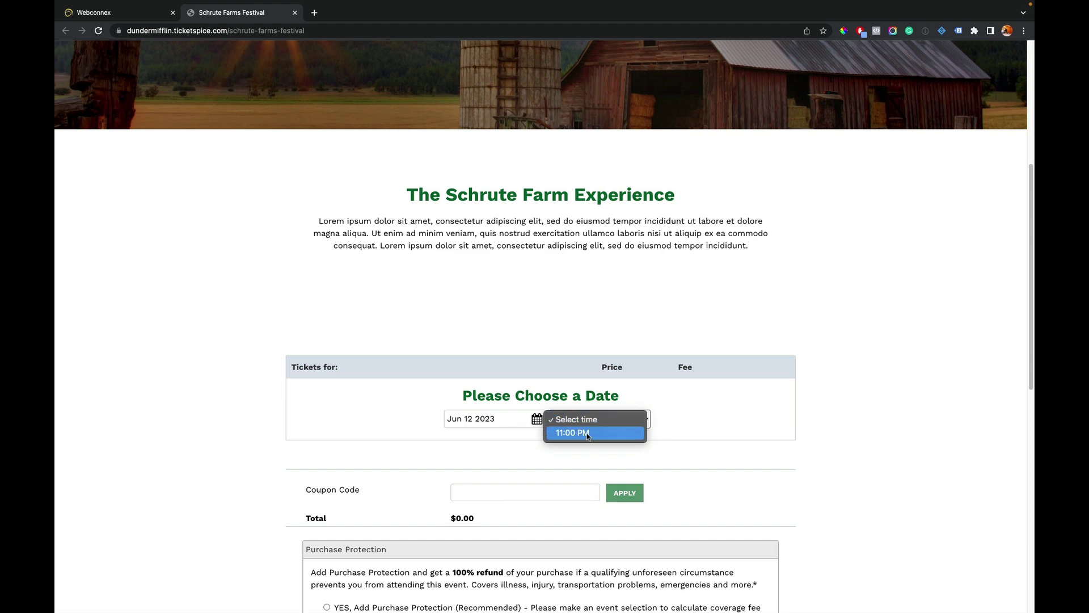
pyautogui.click(561, 421)
# Compare June 13's time slots, then book June 12 at the 11:00 PM slot
pyautogui.click(531, 419)
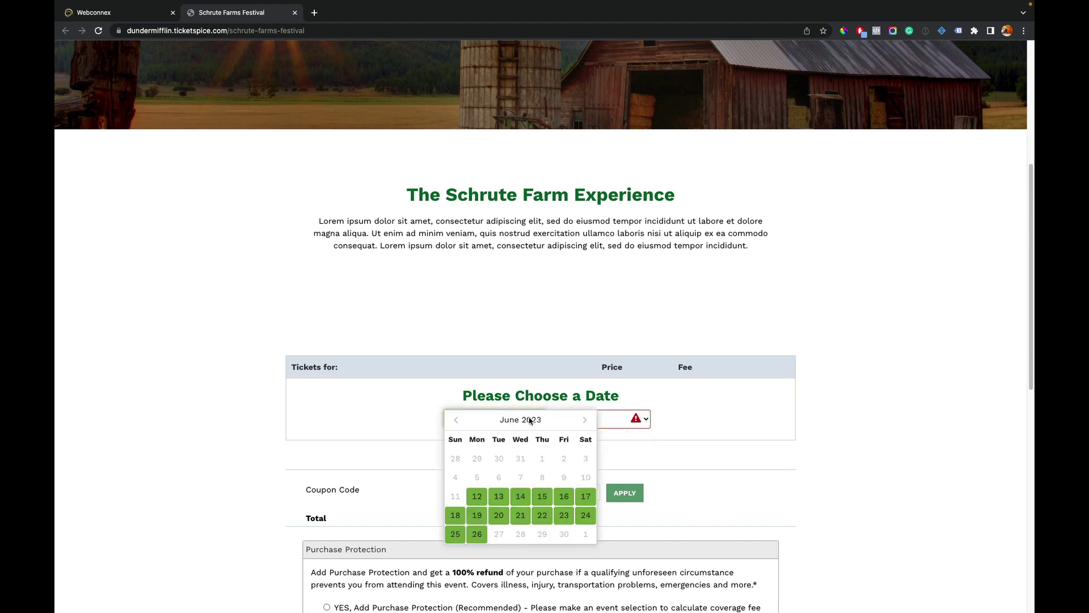
pyautogui.click(497, 497)
pyautogui.click(590, 423)
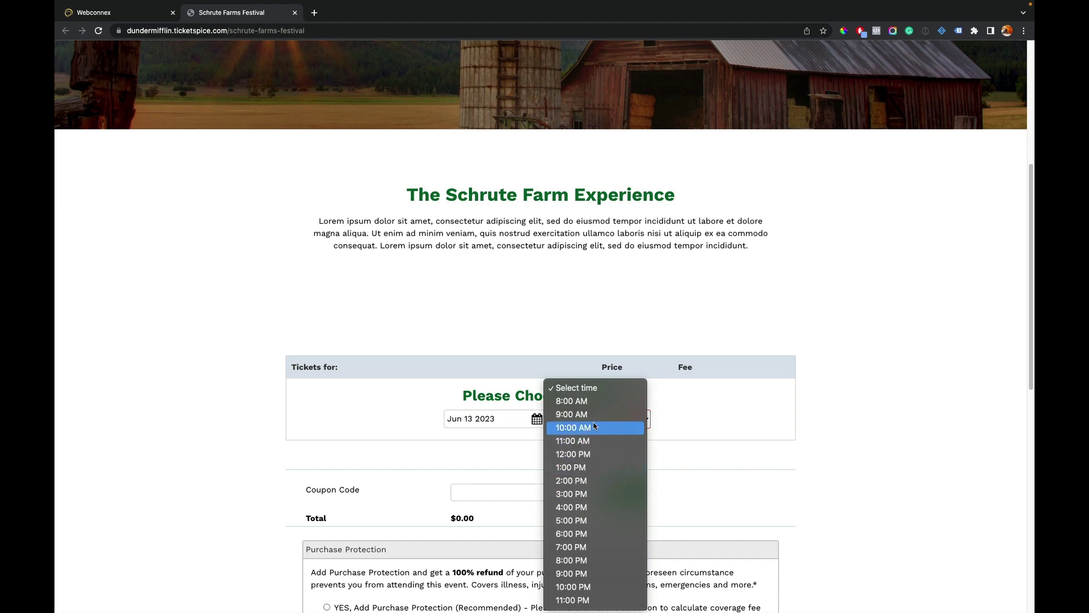
pyautogui.click(508, 422)
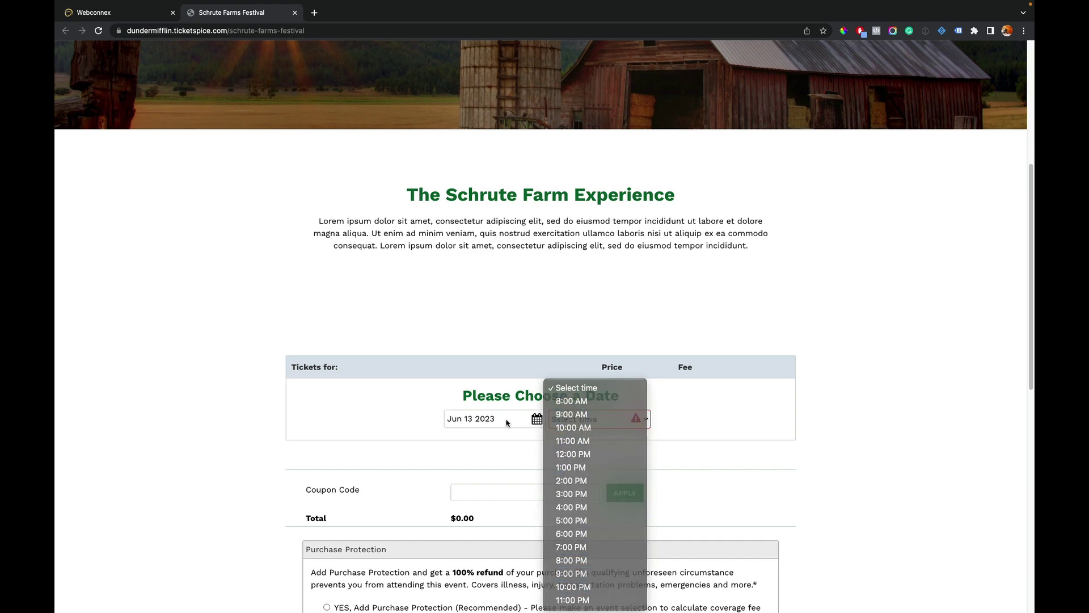
pyautogui.click(478, 514)
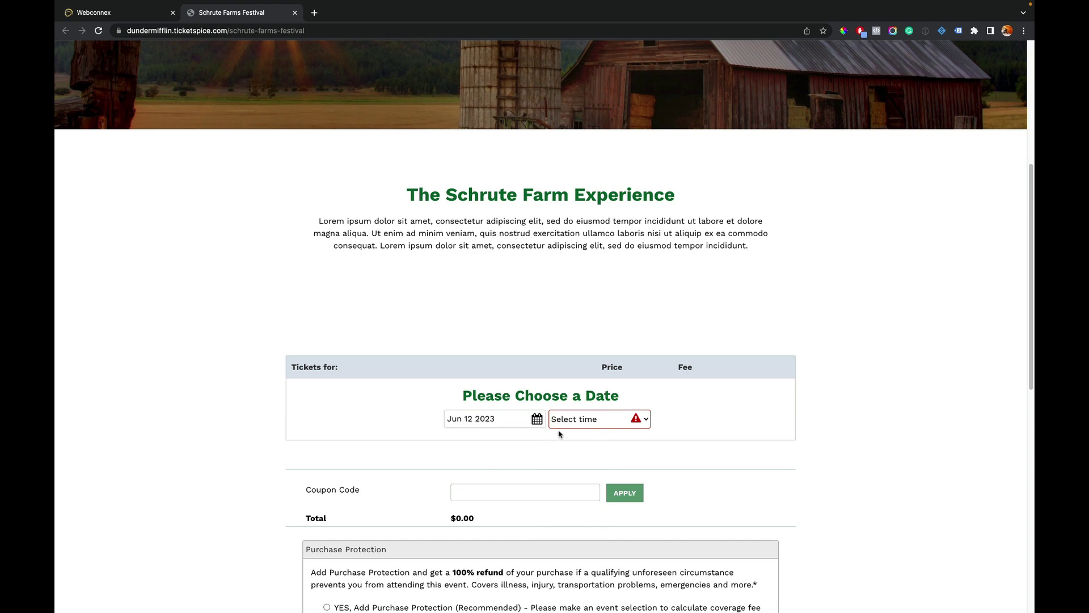
pyautogui.click(580, 419)
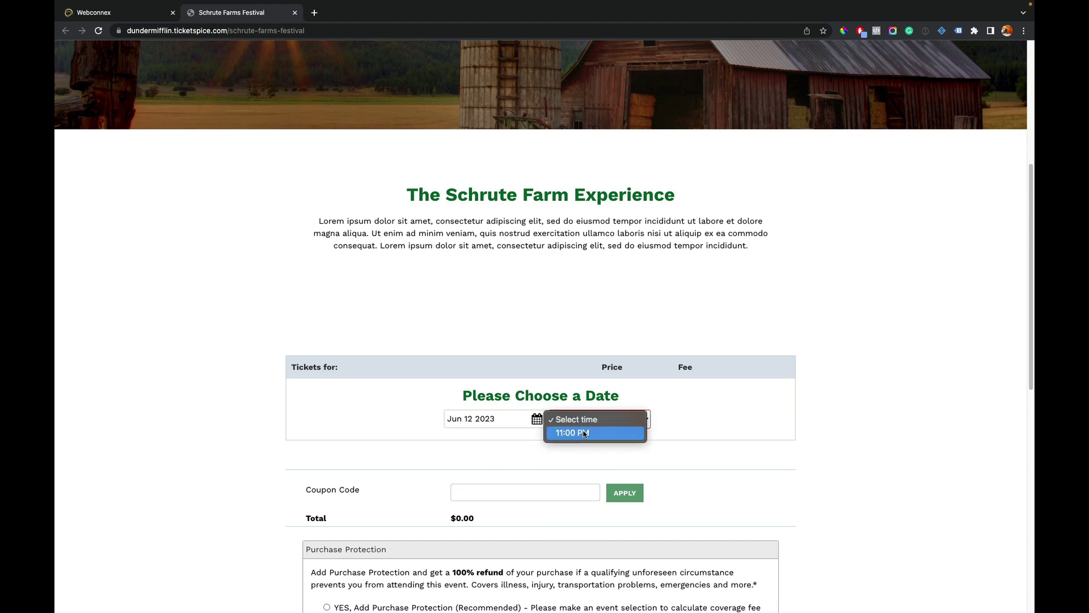
pyautogui.click(585, 434)
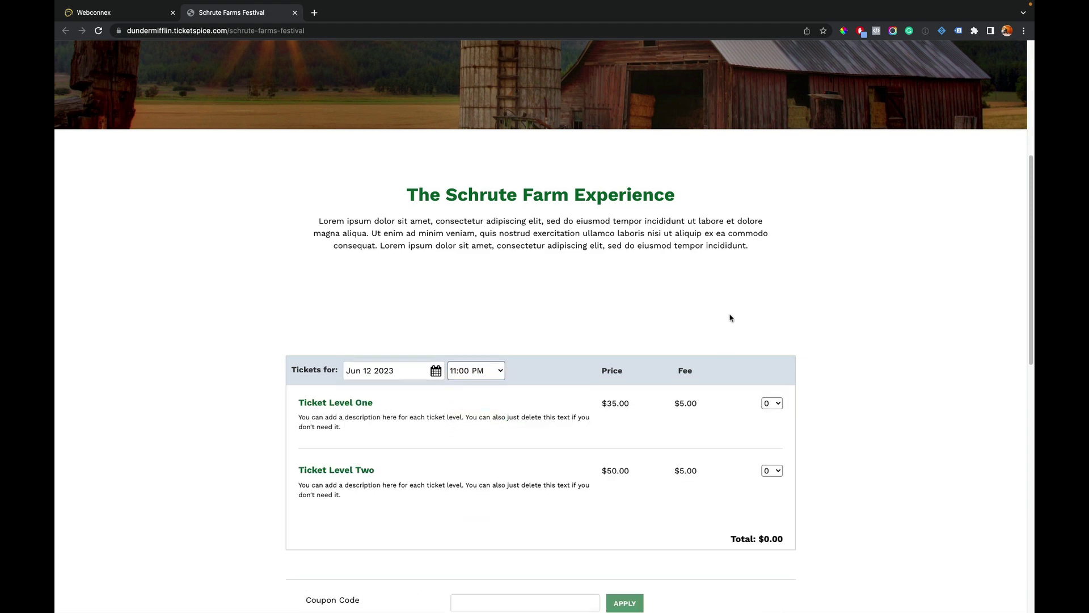